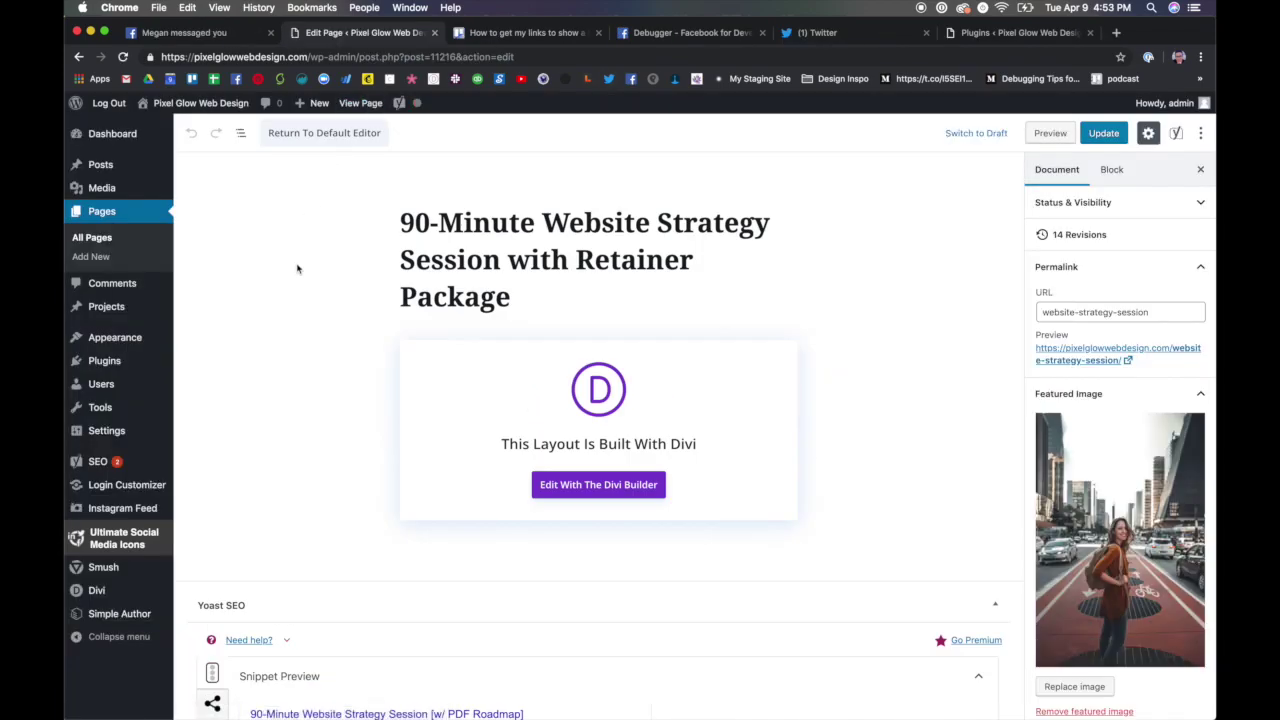
- Open the Yoast SEO snippet for editing and review the page's SEO title and meta description
{"action": "scroll", "coordinate": [297, 267], "scroll_direction": "down", "scroll_amount": 5}
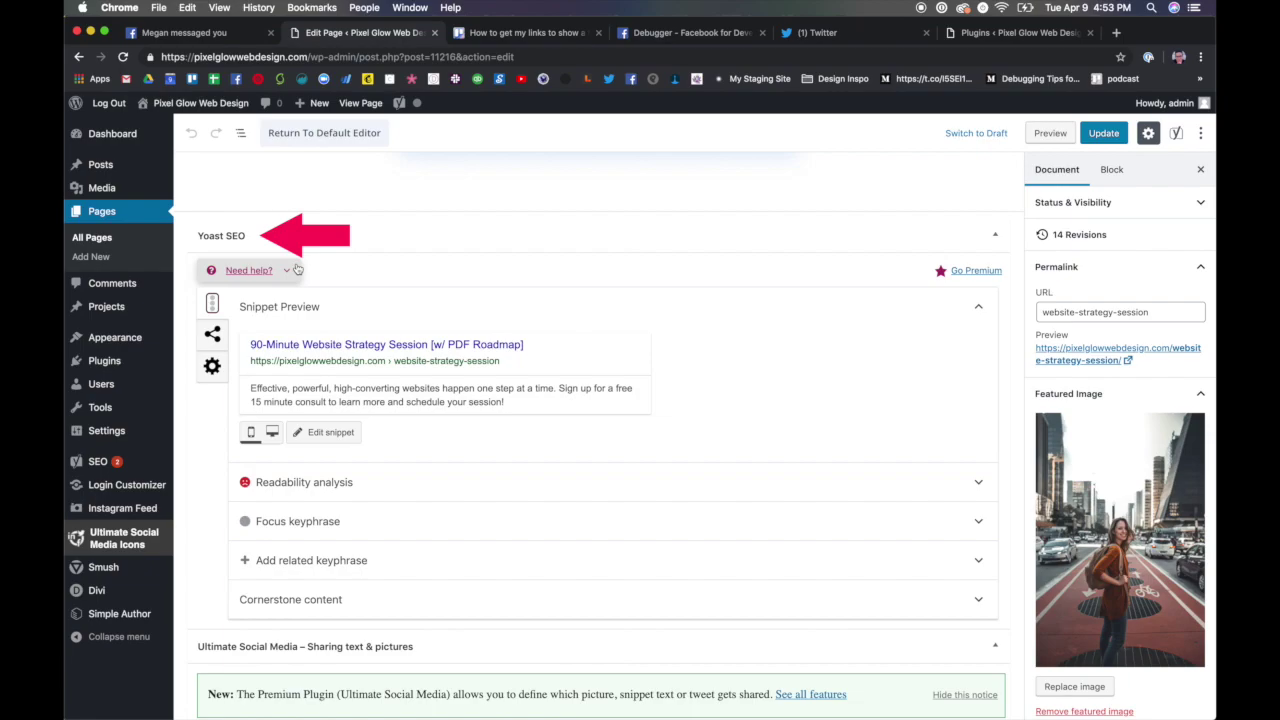
{"action": "left_click", "coordinate": [335, 434]}
{"action": "left_click_drag", "start_coordinate": [499, 494], "coordinate": [220, 496]}
{"action": "left_click", "coordinate": [522, 497]}
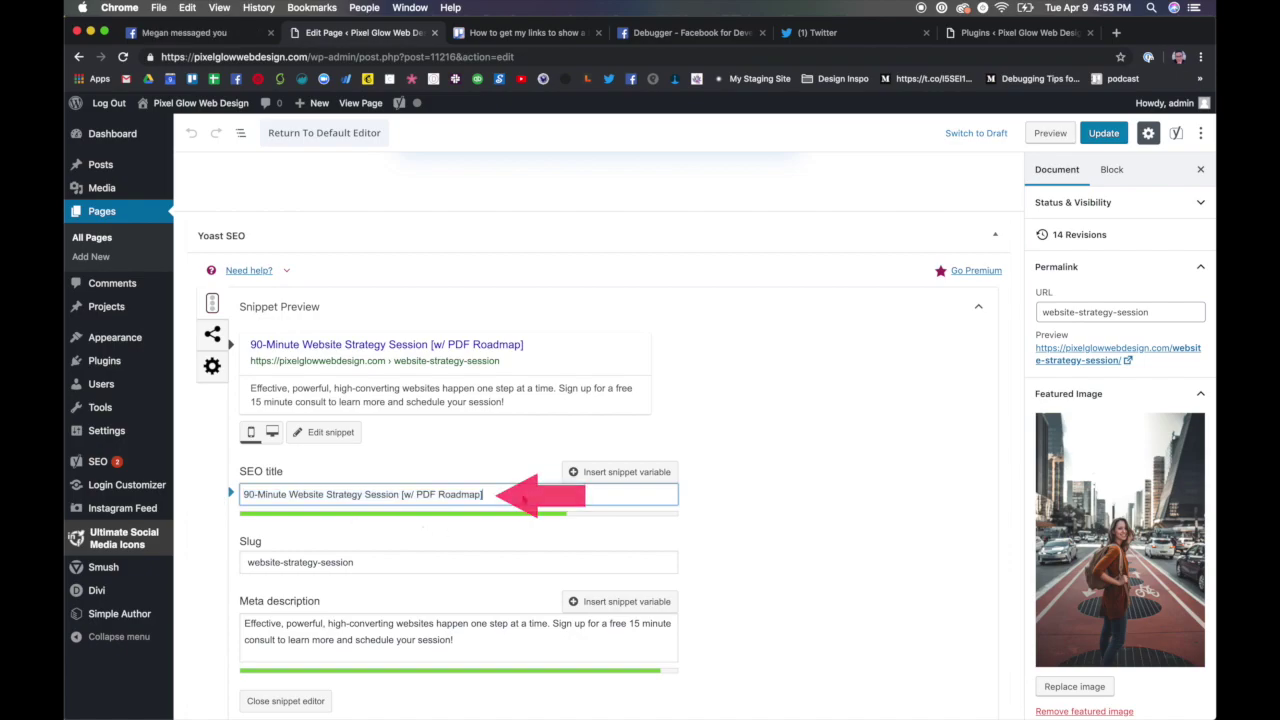
{"action": "scroll", "coordinate": [523, 499], "scroll_direction": "down", "scroll_amount": 2}
{"action": "triple_click", "coordinate": [493, 515]}
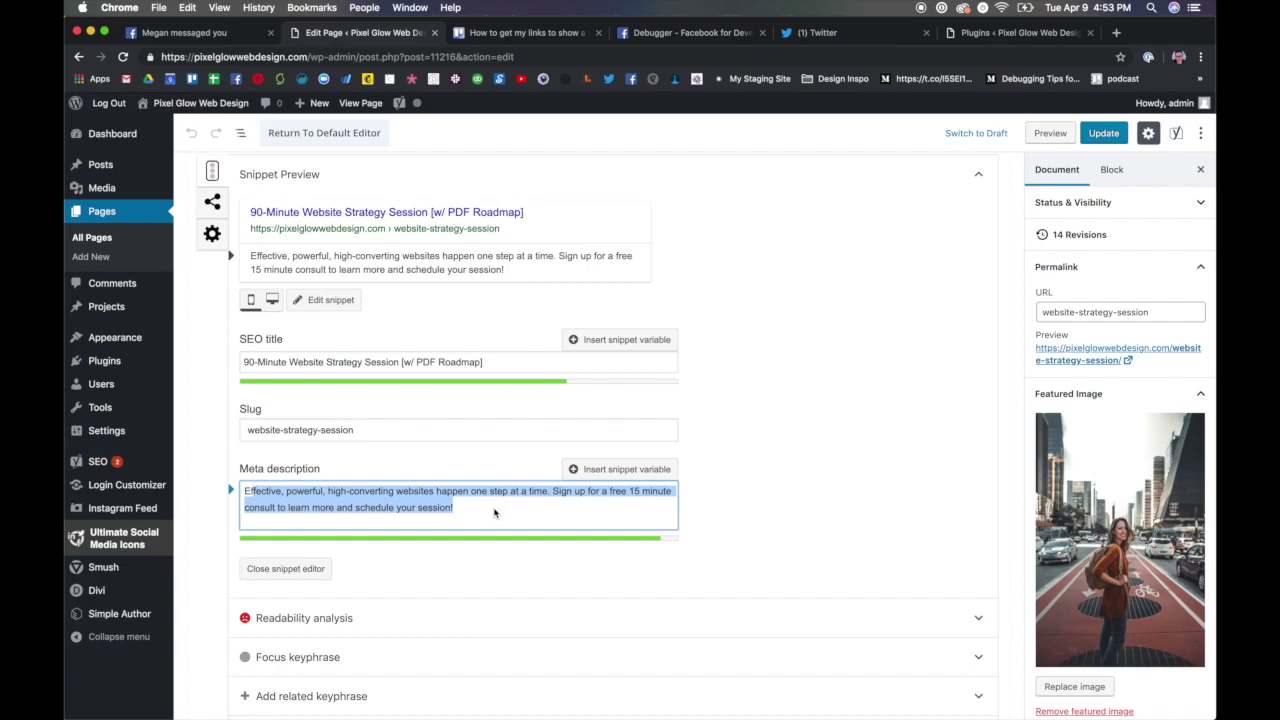
{"action": "left_click", "coordinate": [494, 513]}
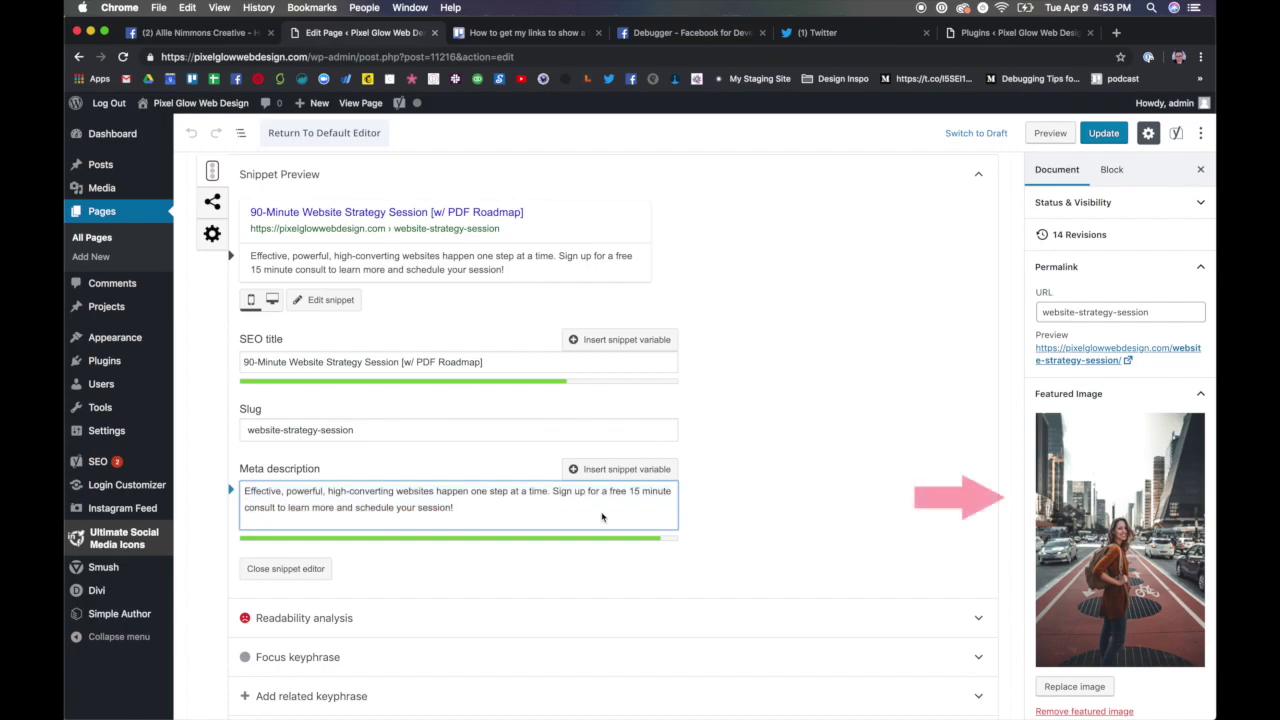
- Replace the page's featured image with the media library photo of a desk monitor and potted plant, and update the page
{"action": "scroll", "coordinate": [1125, 500], "scroll_direction": "down", "scroll_amount": 3}
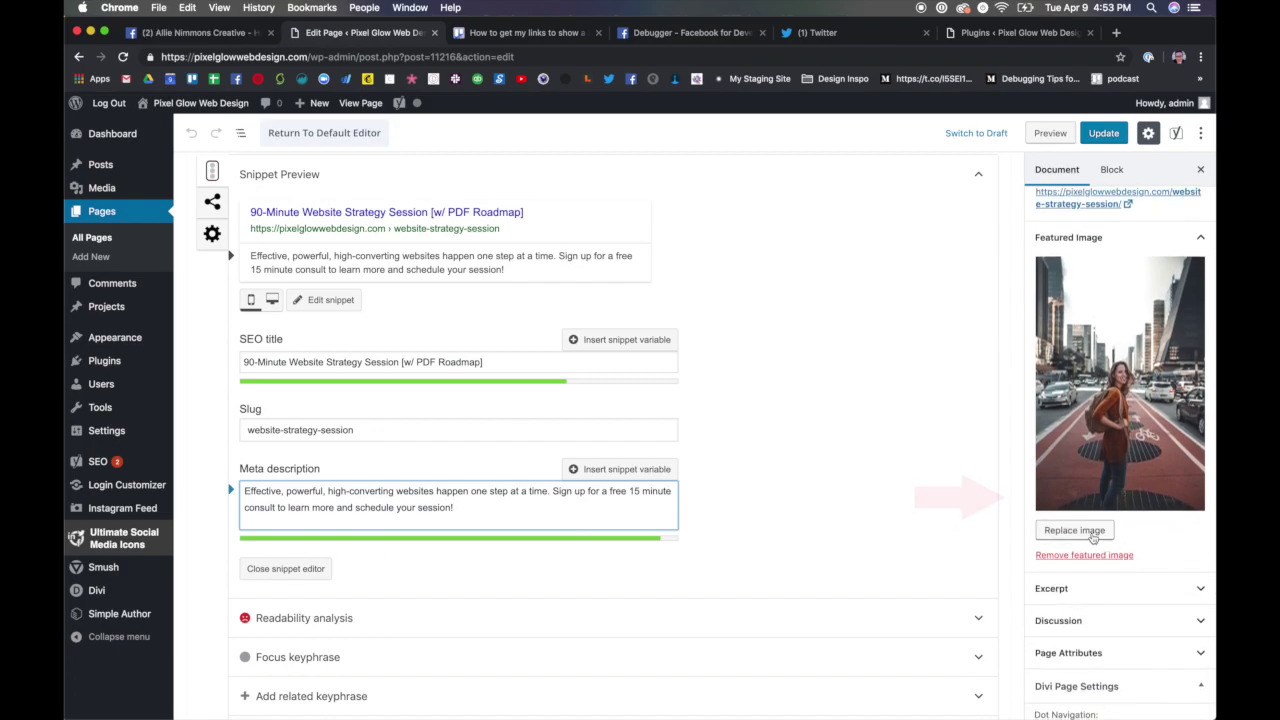
{"action": "left_click", "coordinate": [1093, 539]}
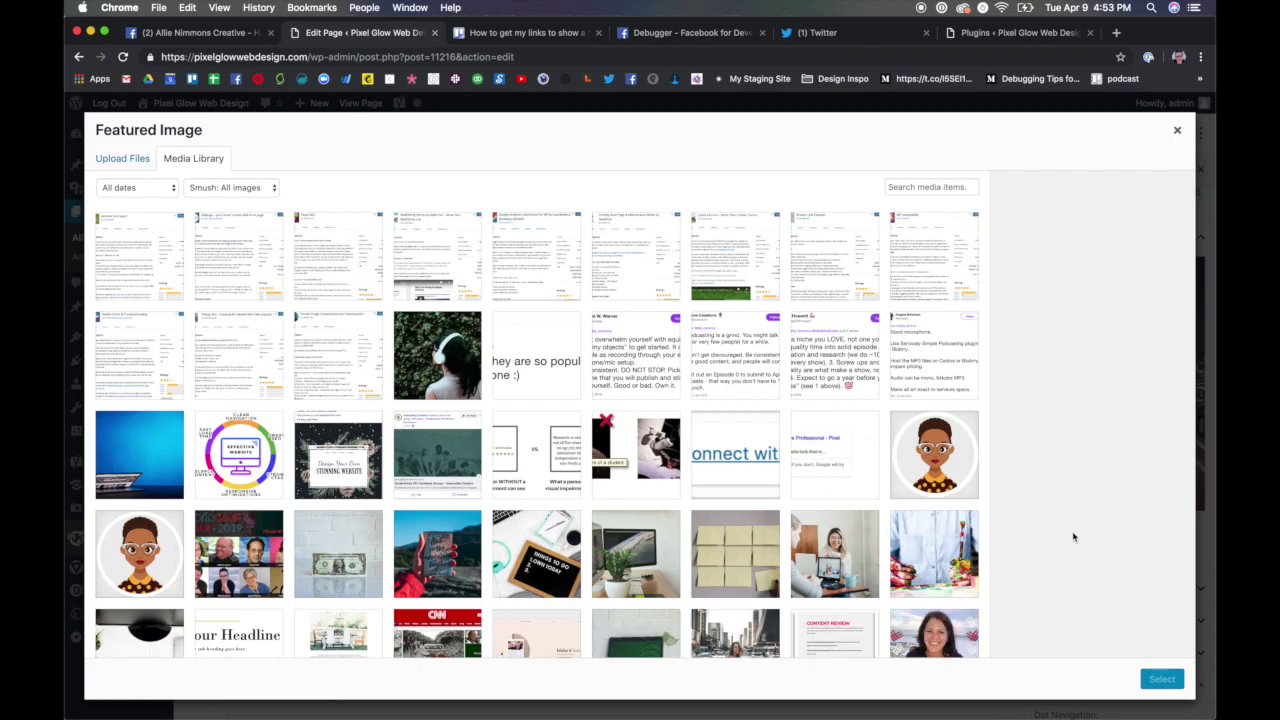
{"action": "left_click", "coordinate": [452, 560]}
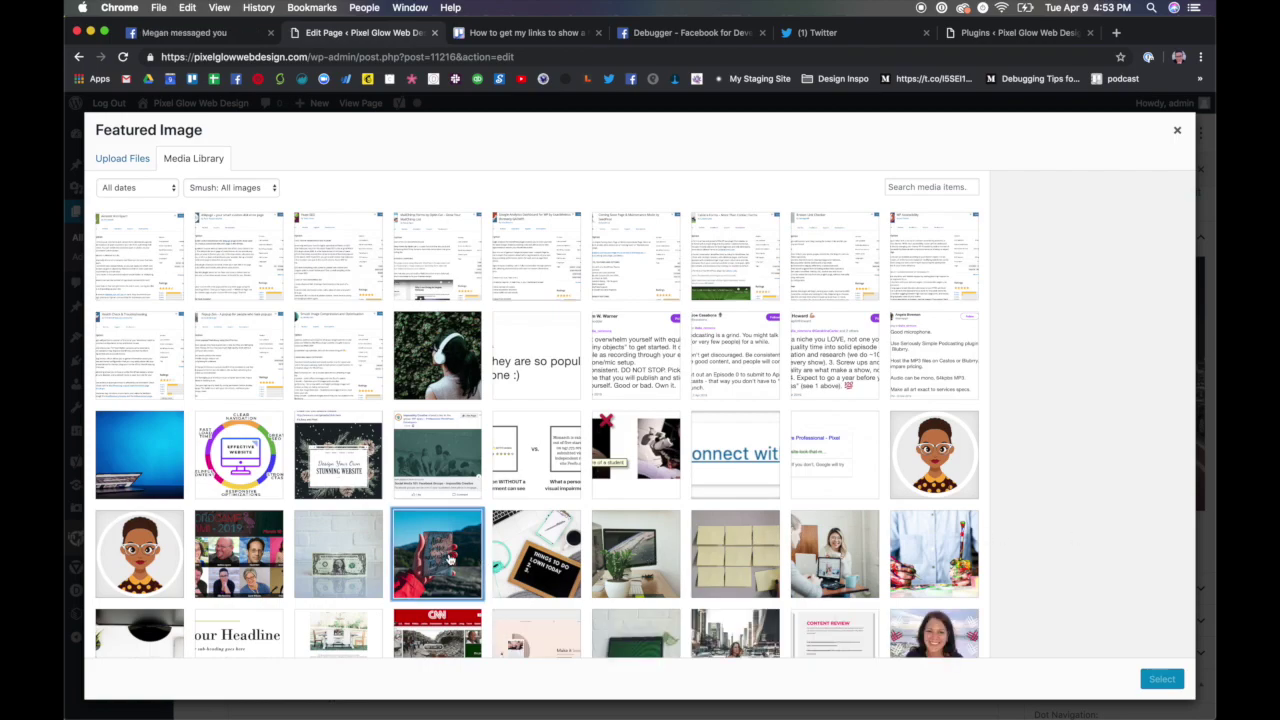
{"action": "left_click", "coordinate": [654, 557]}
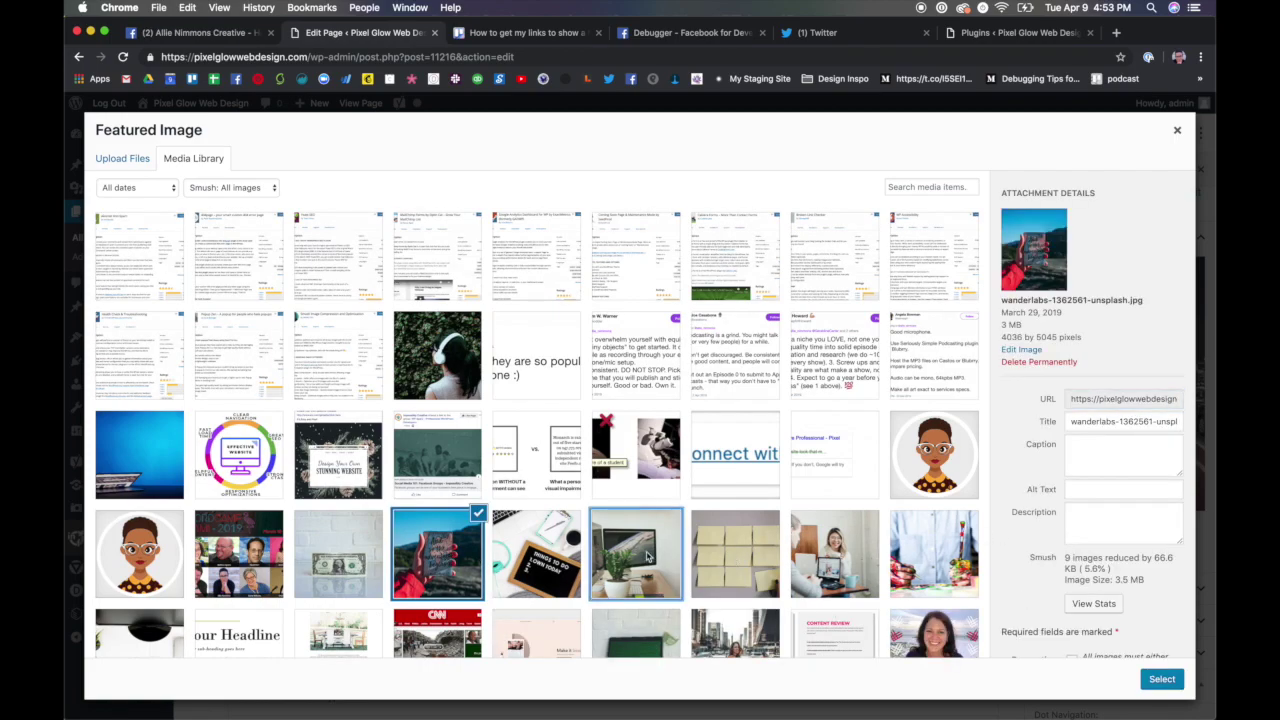
{"action": "left_click", "coordinate": [1164, 680]}
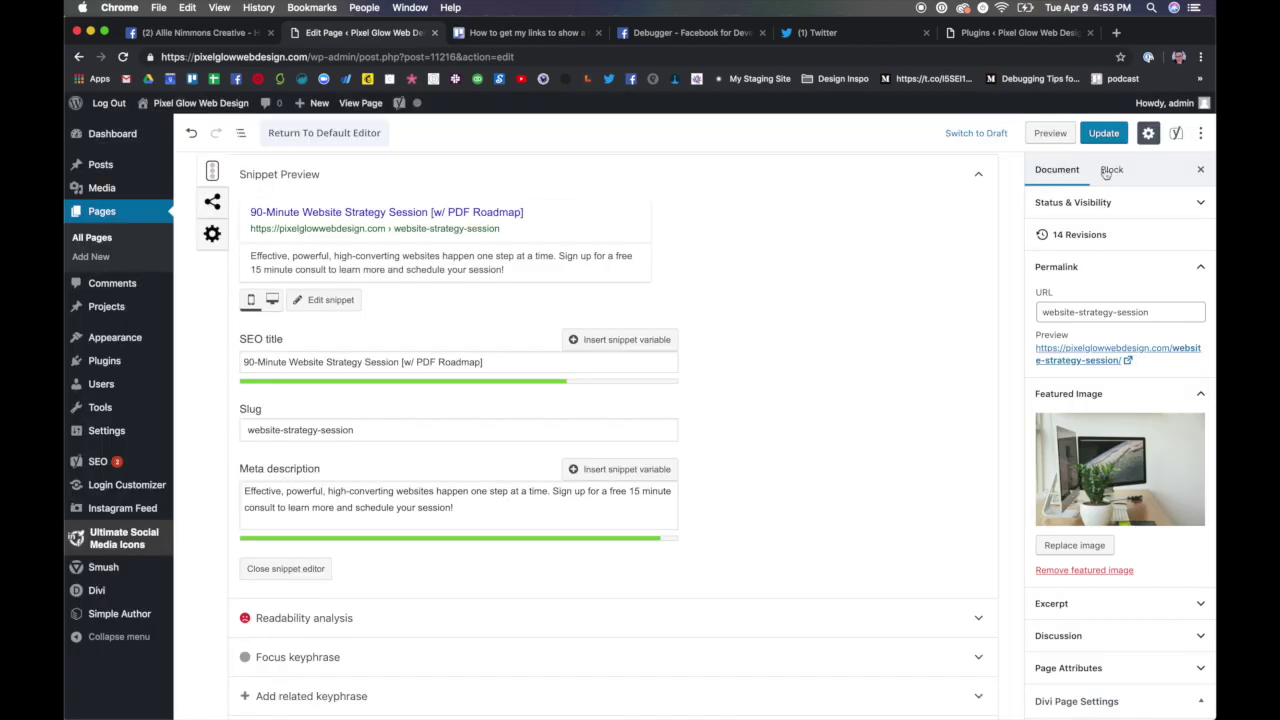
{"action": "left_click", "coordinate": [1101, 134]}
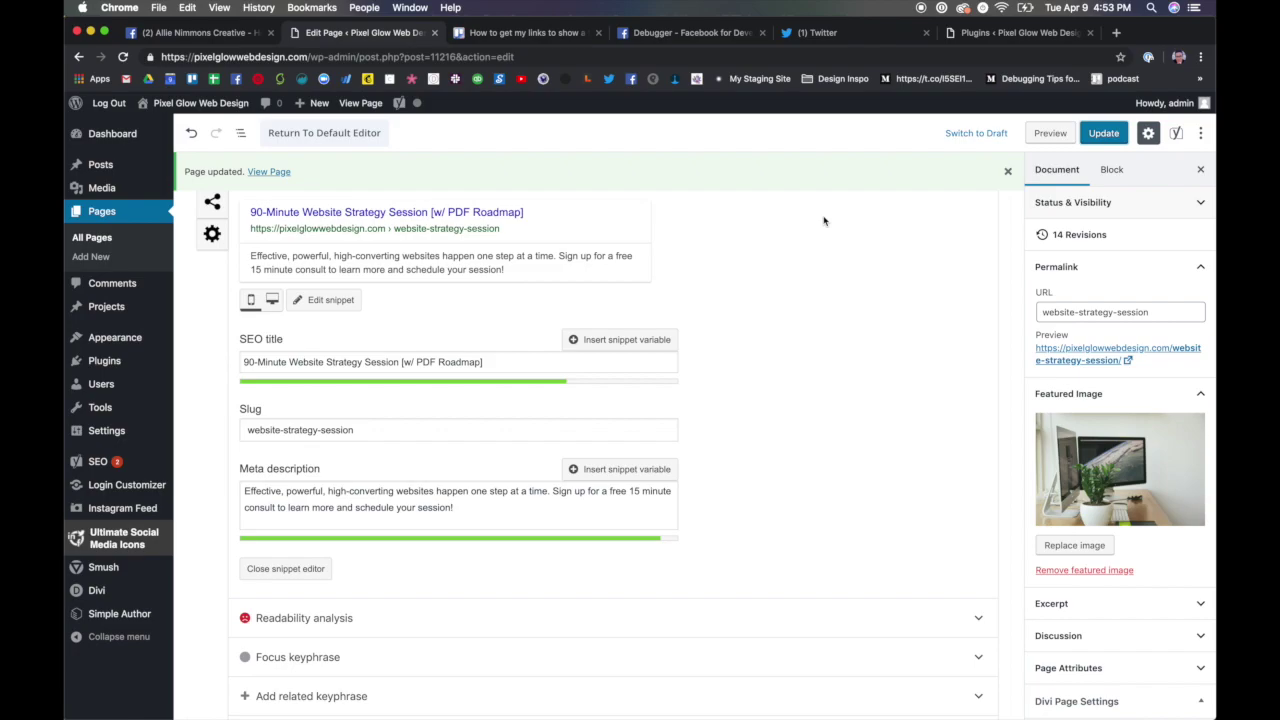
{"action": "left_click", "coordinate": [690, 32]}
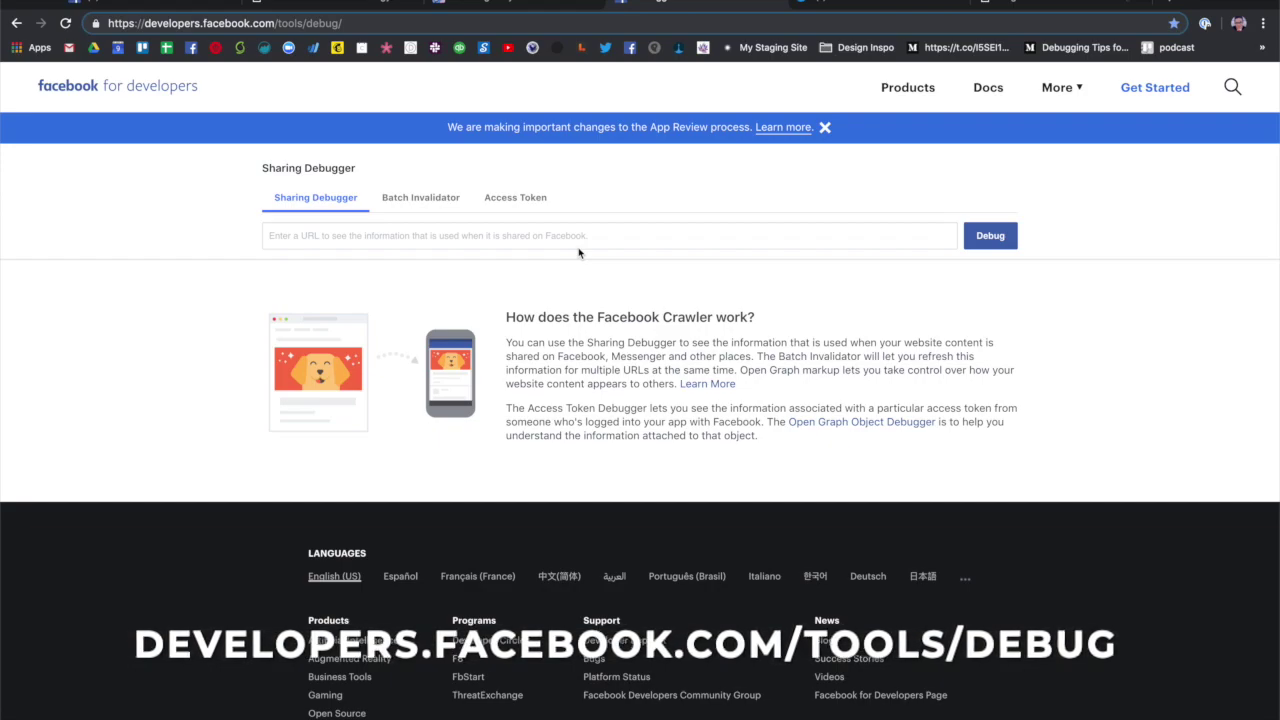
{"action": "left_click", "coordinate": [563, 237]}
{"action": "type", "text": "https://pixelglowwebdesign.com/website-strategy-session/"}
{"action": "left_click", "coordinate": [990, 237]}
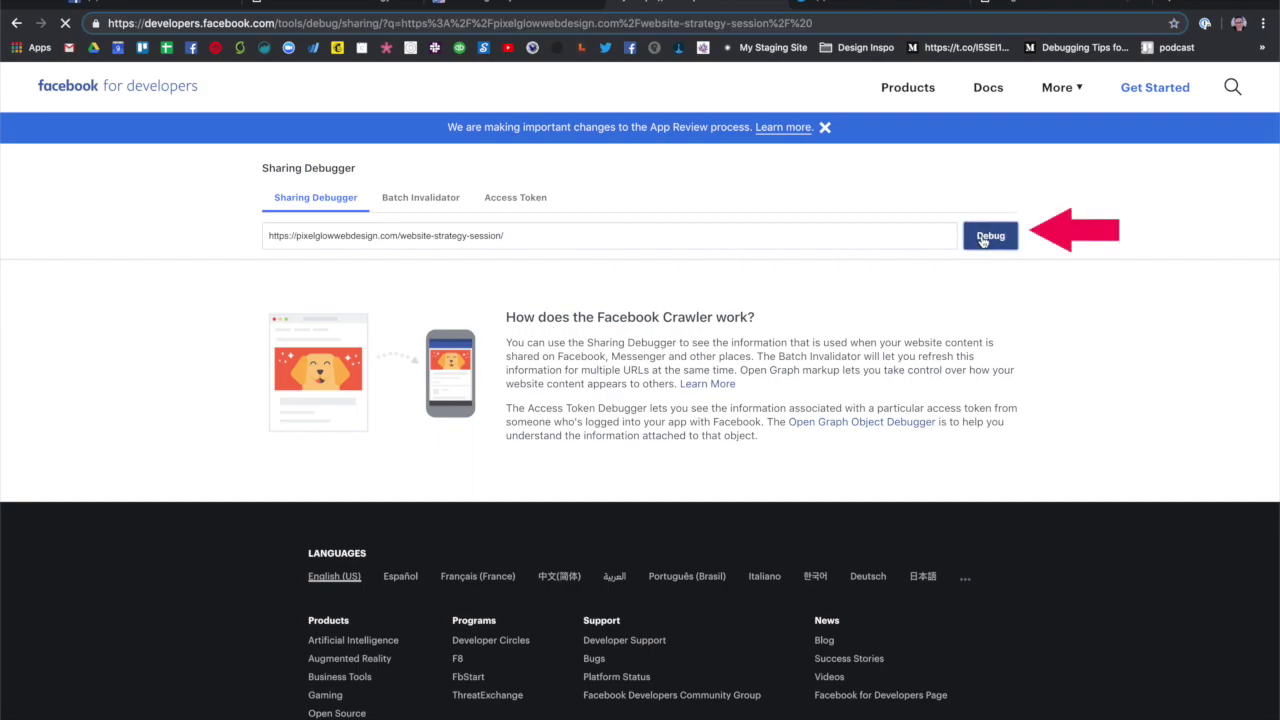
{"action": "scroll", "coordinate": [1078, 380], "scroll_direction": "down", "scroll_amount": 3}
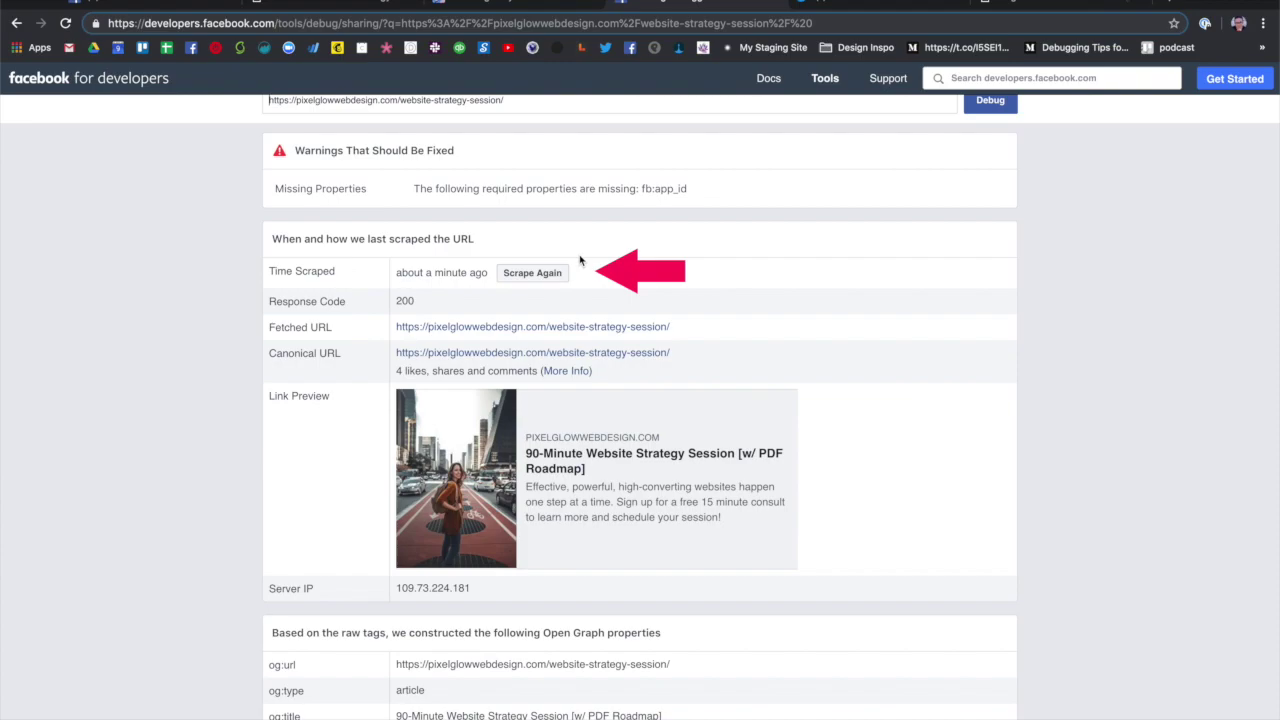
{"action": "left_click", "coordinate": [532, 272]}
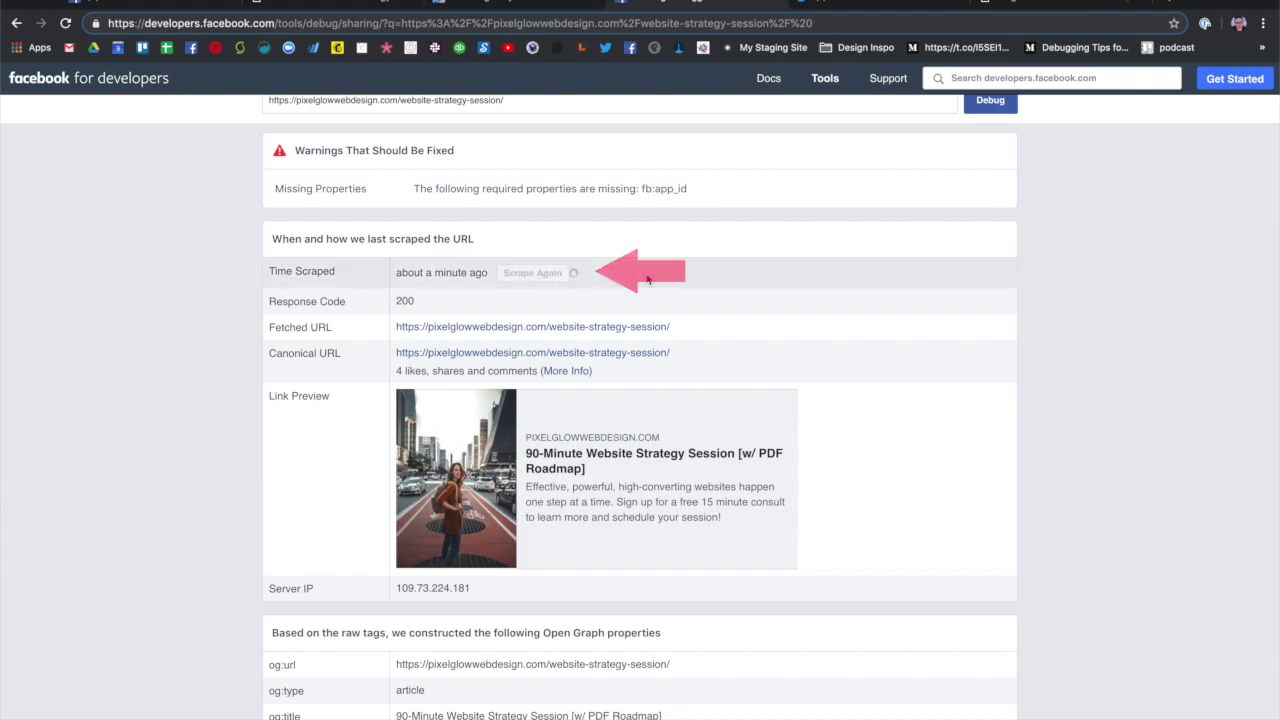
{"action": "left_click", "coordinate": [524, 328]}
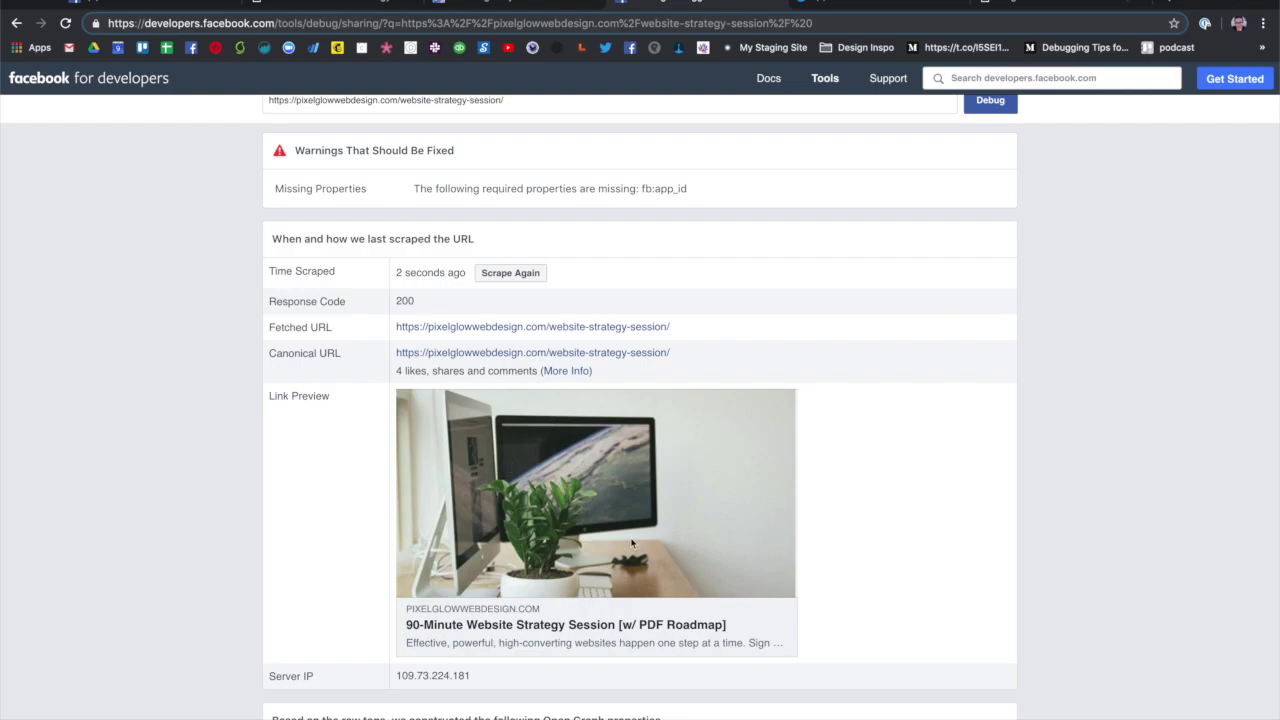
{"action": "left_click", "coordinate": [846, 8]}
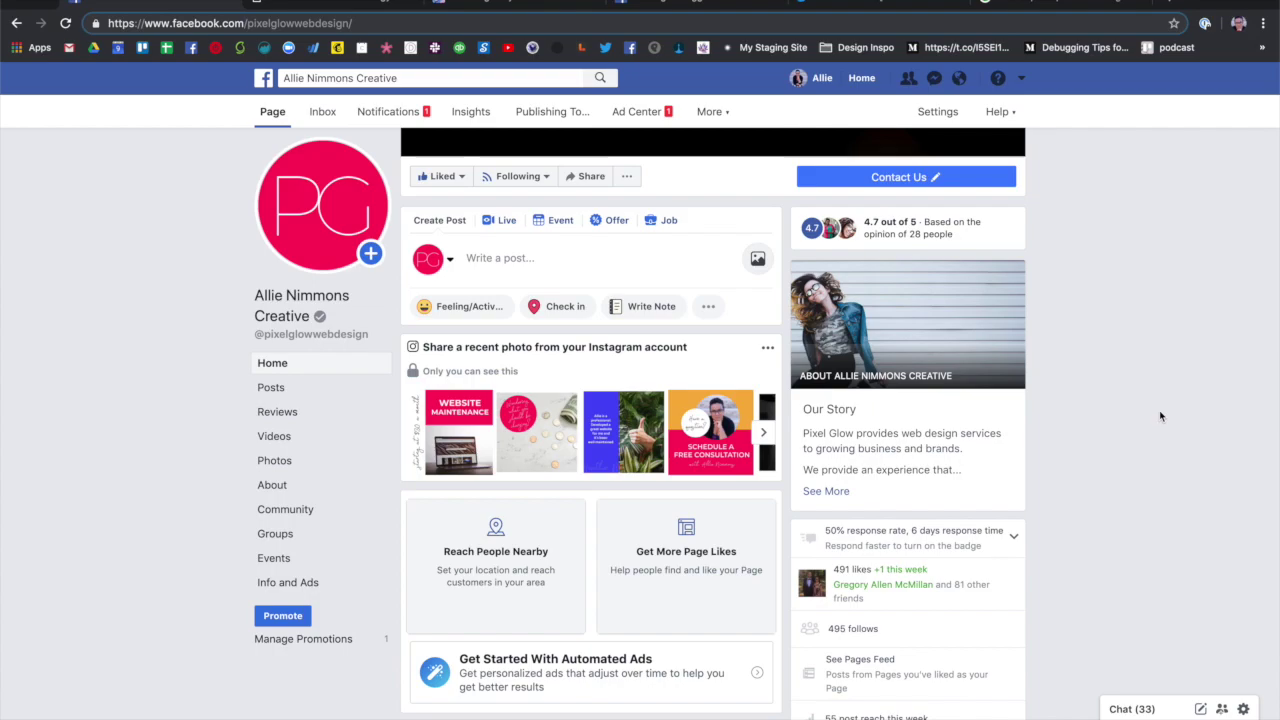
{"action": "left_click", "coordinate": [560, 268]}
{"action": "type", "text": "https://pixelglowwebdesign.com/website-strategy-session/"}
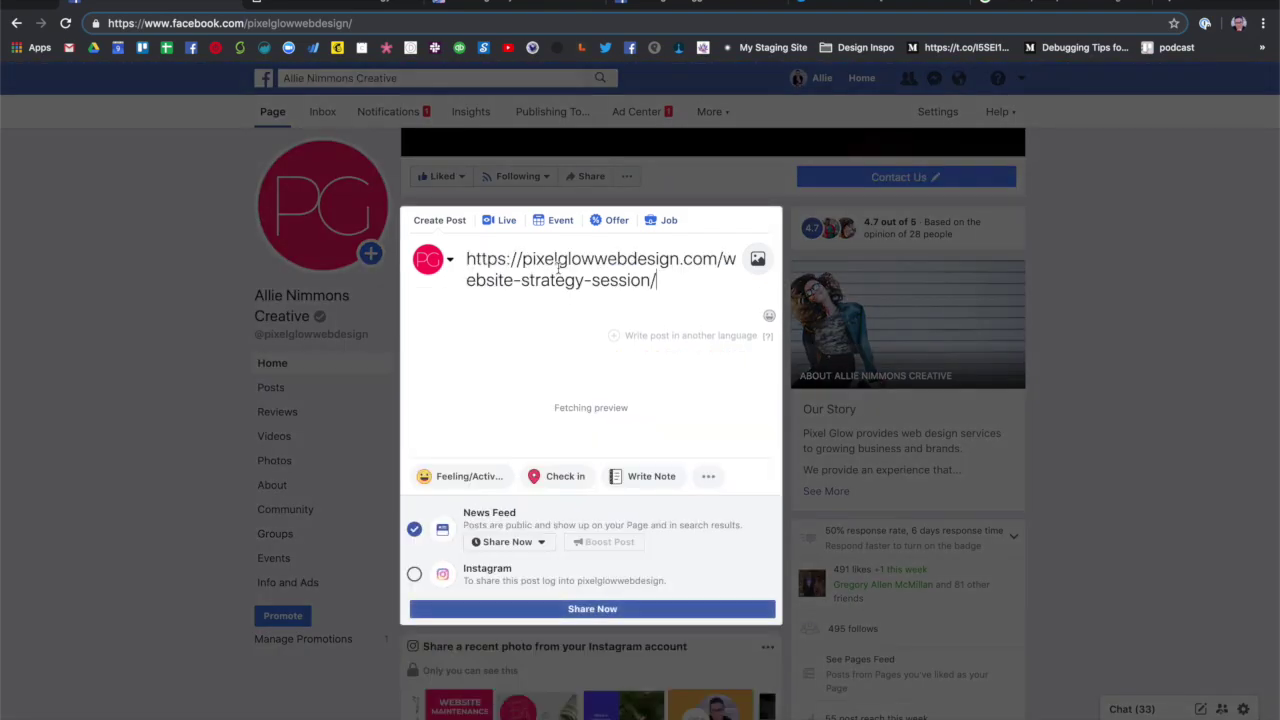
{"action": "scroll", "coordinate": [706, 380], "scroll_direction": "down", "scroll_amount": 3}
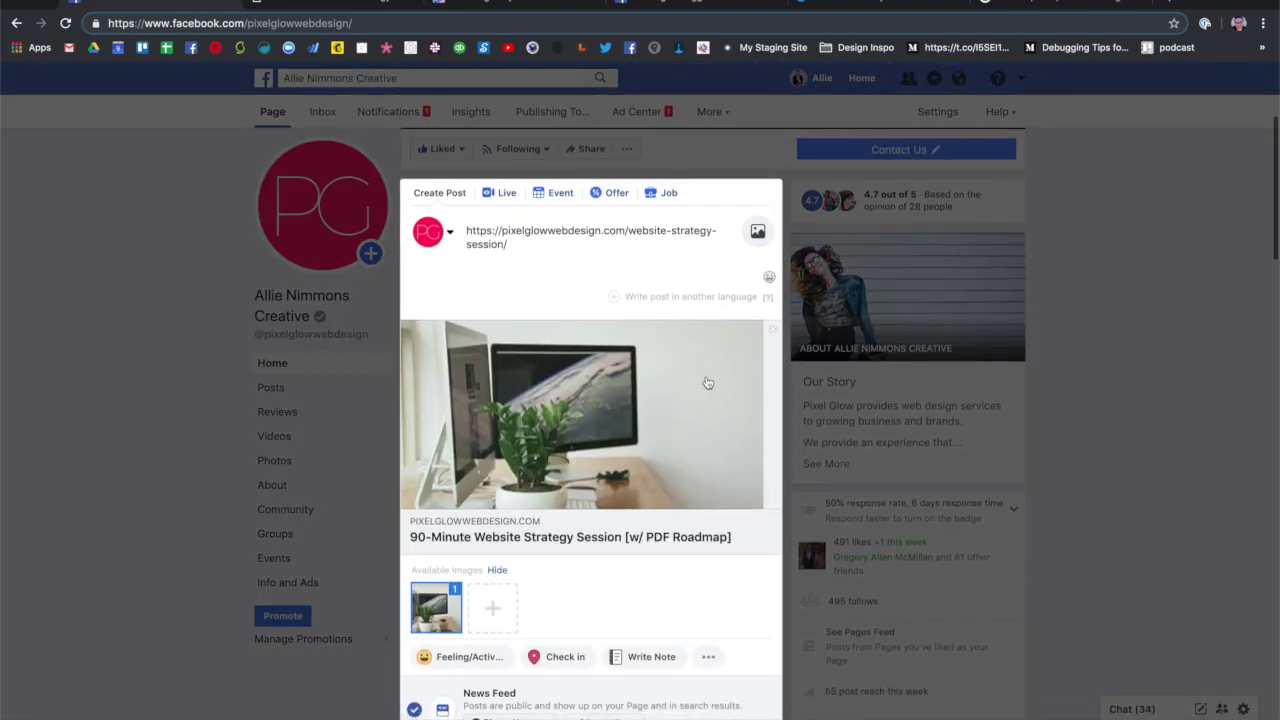
{"action": "scroll", "coordinate": [706, 383], "scroll_direction": "up", "scroll_amount": 1}
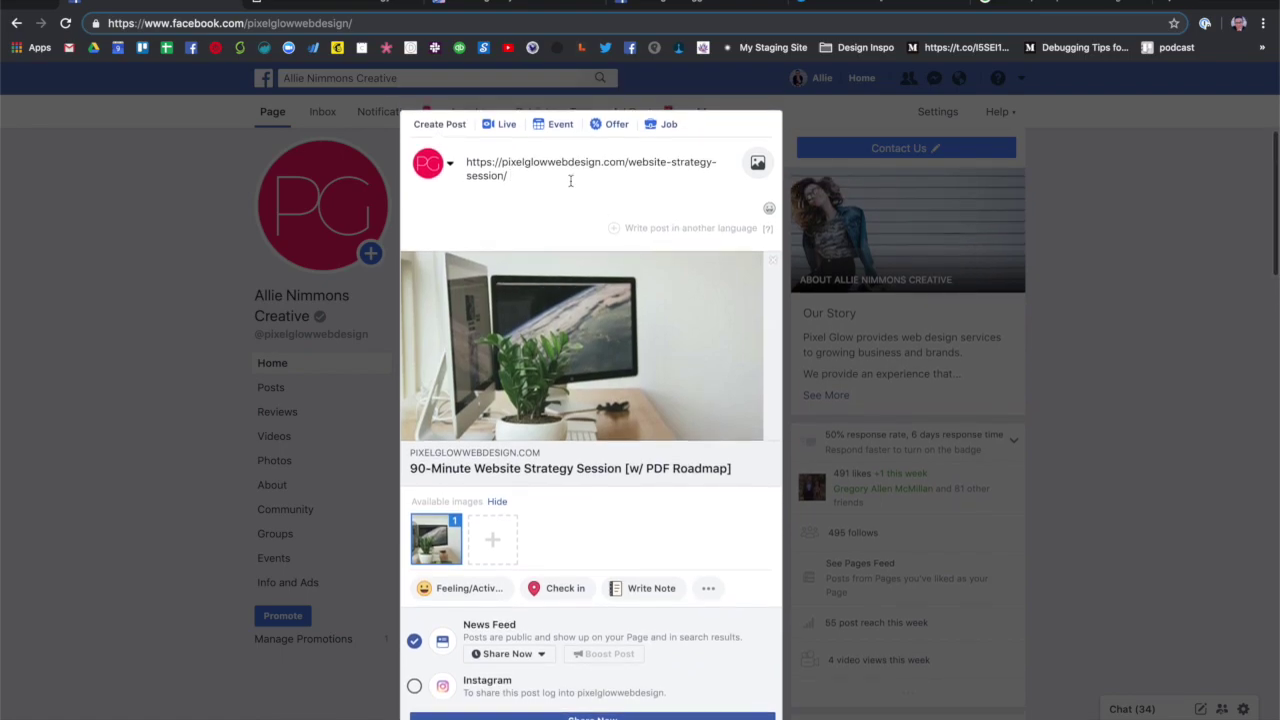
- Copy and remove the URL text from the Facebook post, keeping the link preview, and share the post
{"action": "left_click_drag", "start_coordinate": [646, 177], "coordinate": [468, 163]}
{"action": "key", "text": "super+c"}
{"action": "key", "text": "BackSpace"}
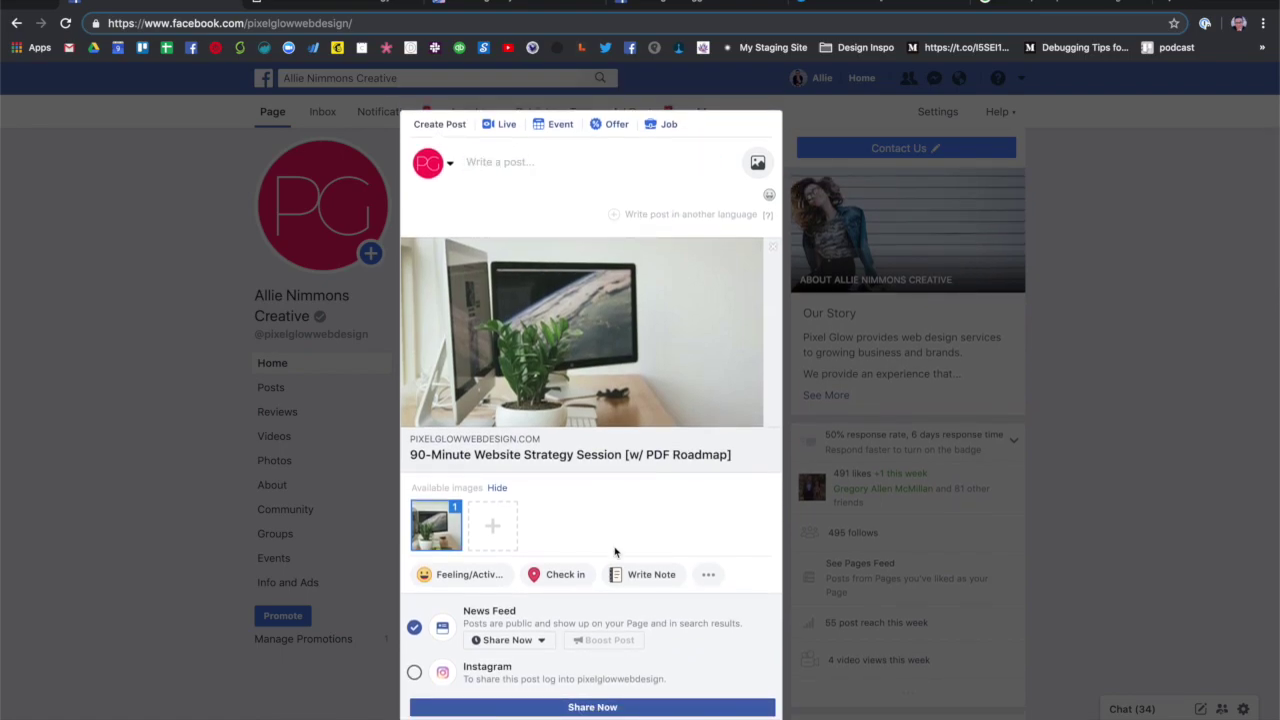
{"action": "scroll", "coordinate": [670, 530], "scroll_direction": "down", "scroll_amount": 2}
{"action": "left_click", "coordinate": [567, 626]}
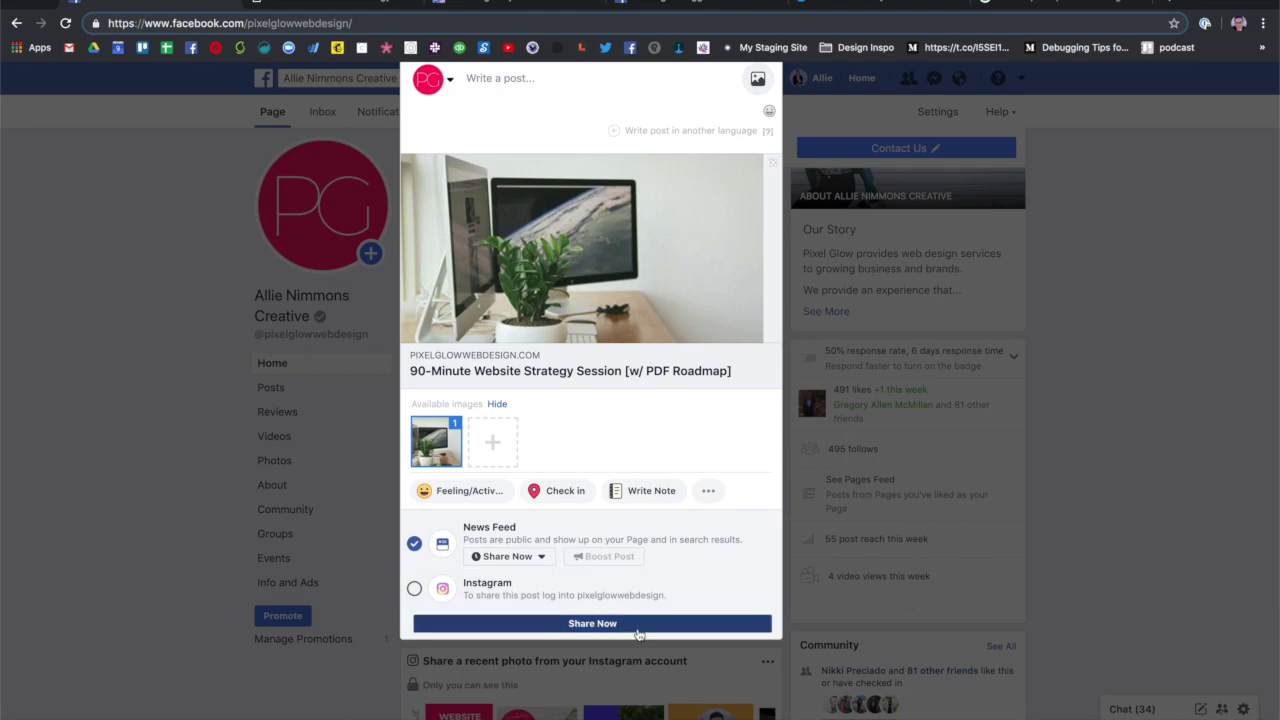
{"action": "left_click", "coordinate": [1025, 6]}
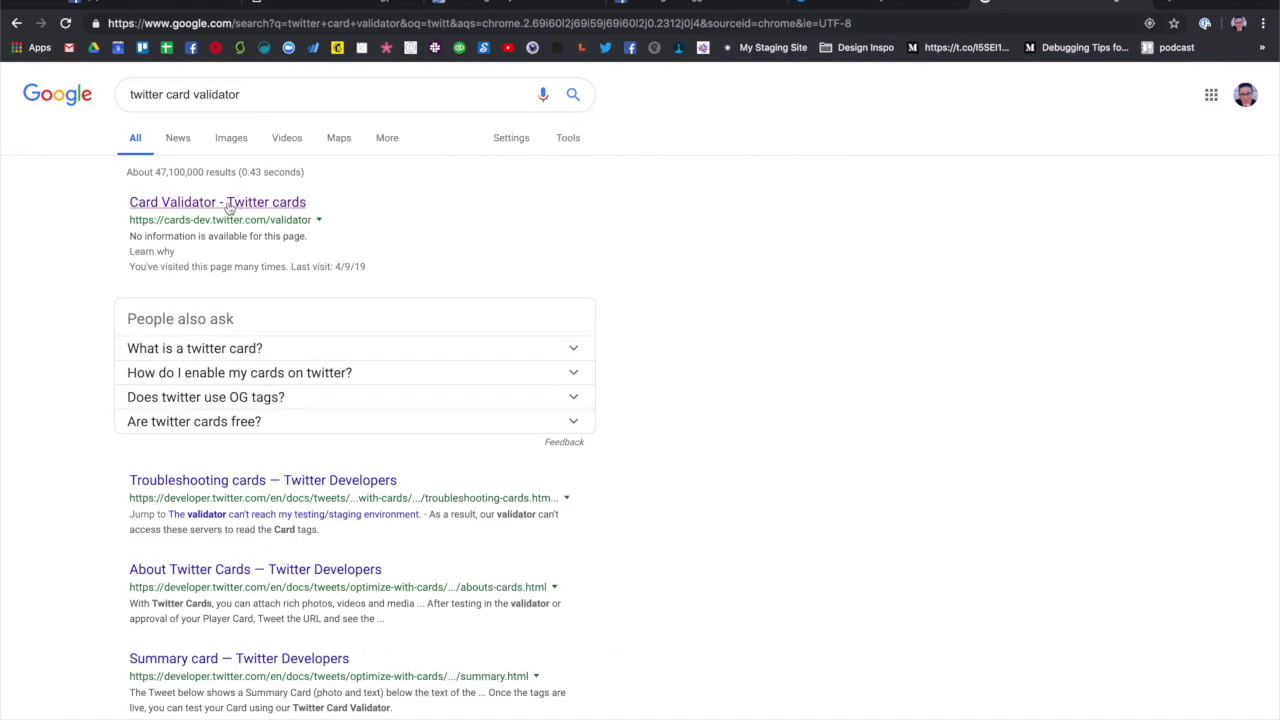
{"action": "left_click", "coordinate": [229, 204]}
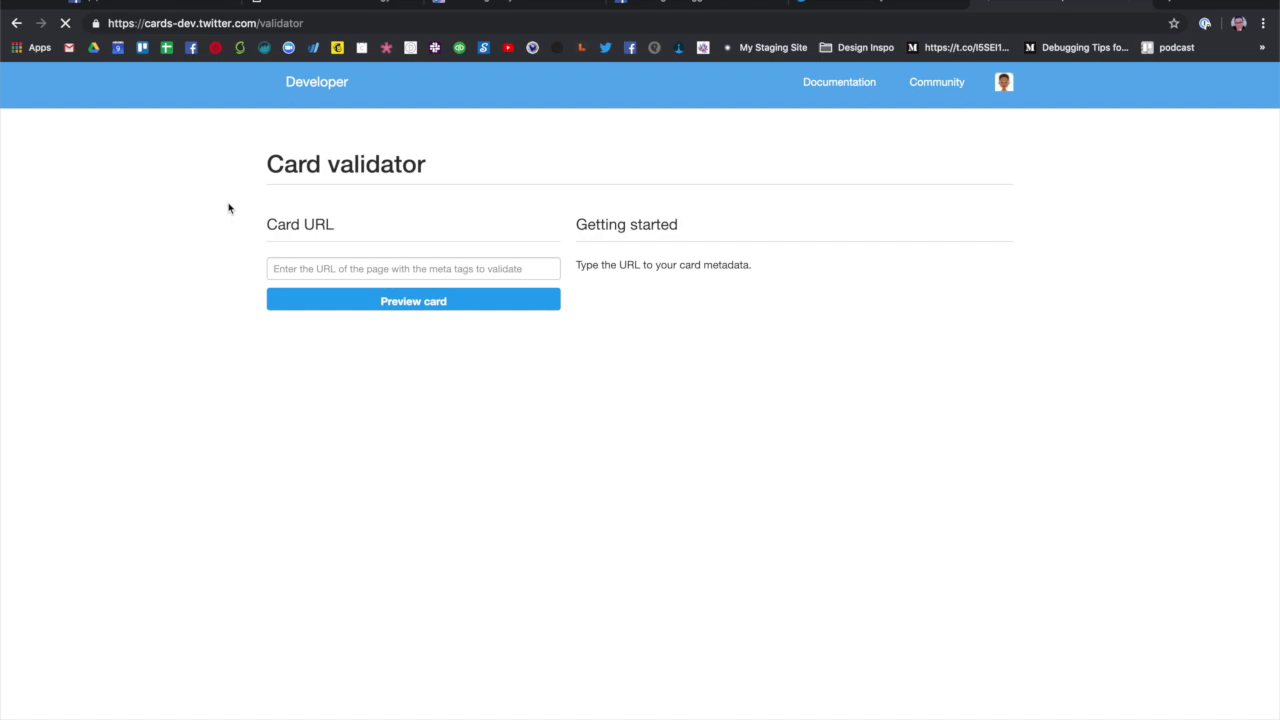
{"action": "left_click", "coordinate": [367, 265]}
{"action": "key", "text": "super+v"}
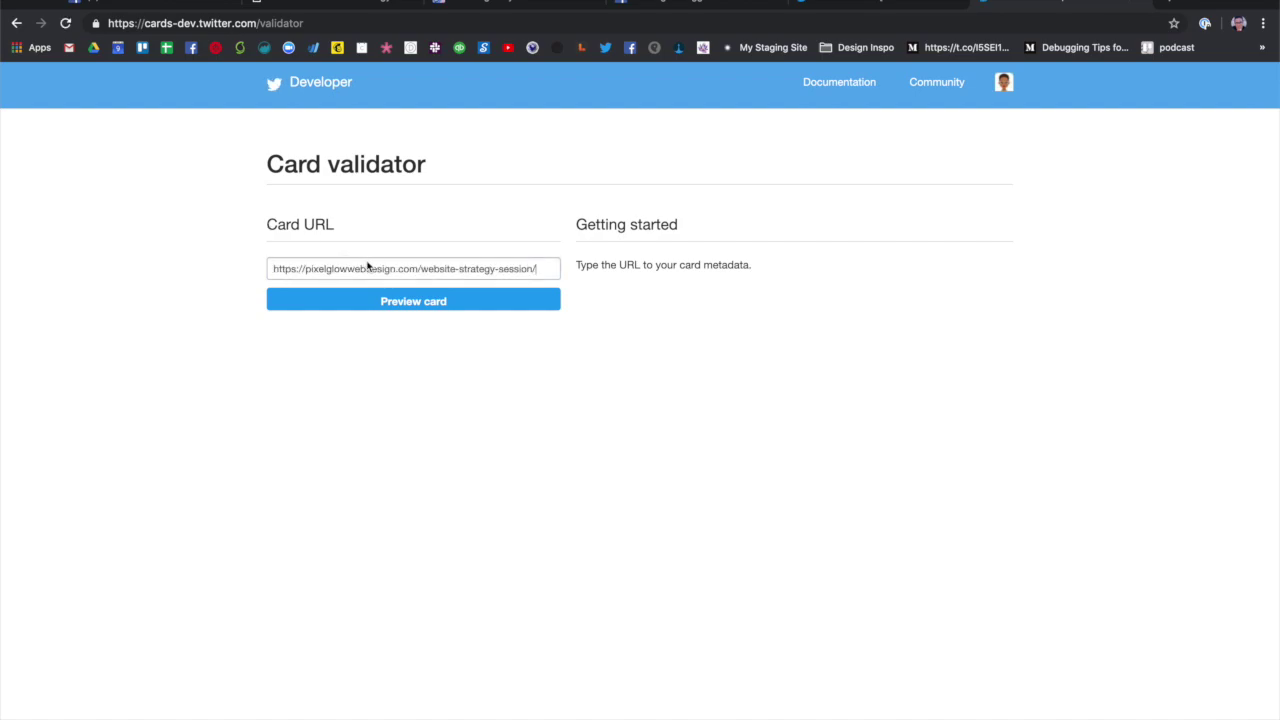
{"action": "left_click", "coordinate": [392, 305]}
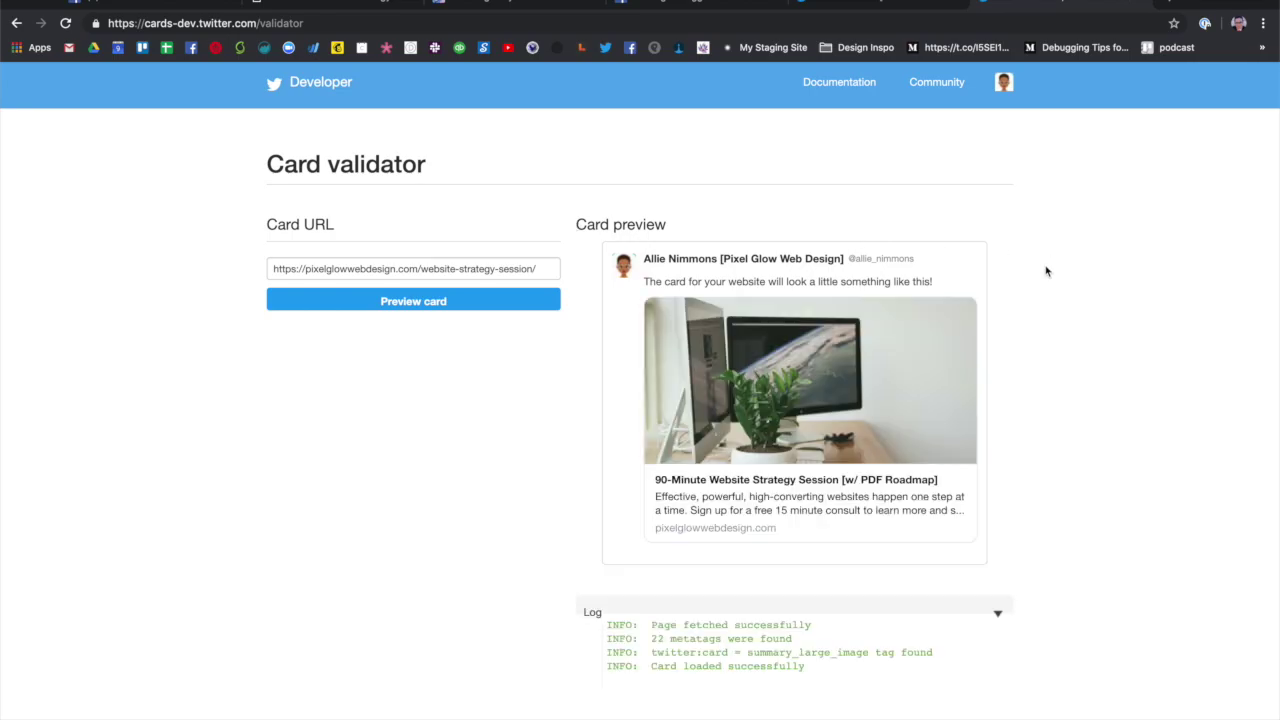
- Switch to the Twitter profile and reload it to check the link card in the strategy session tweet
{"action": "left_click", "coordinate": [864, 3]}
{"action": "left_click", "coordinate": [65, 23]}
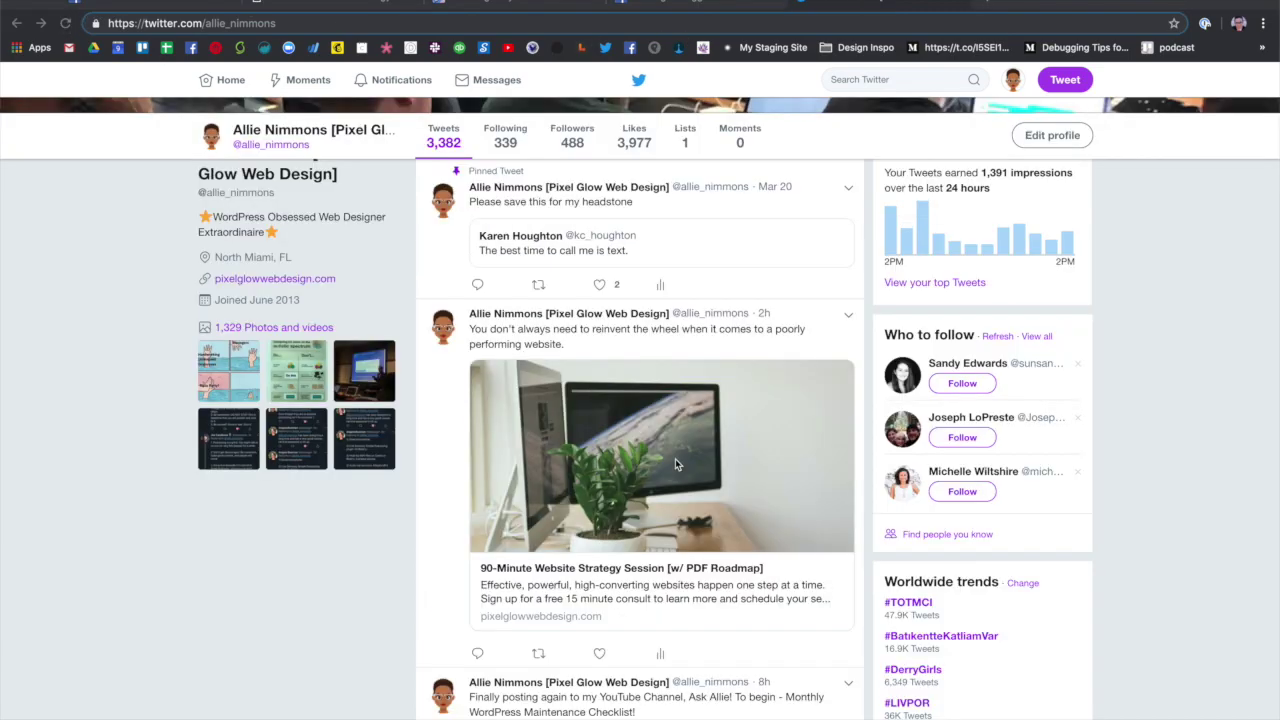